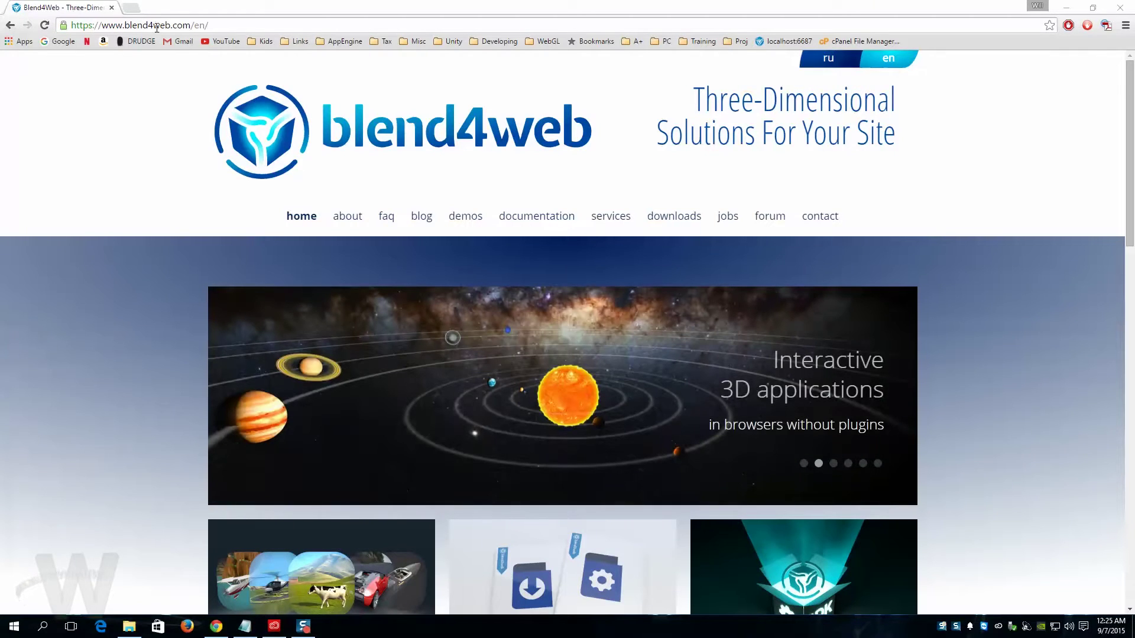
Step: Reach the Blend4Web downloads page, highlight the SDK mention, then minimize Chrome
{"action": "left_click", "coordinate": [673, 216]}
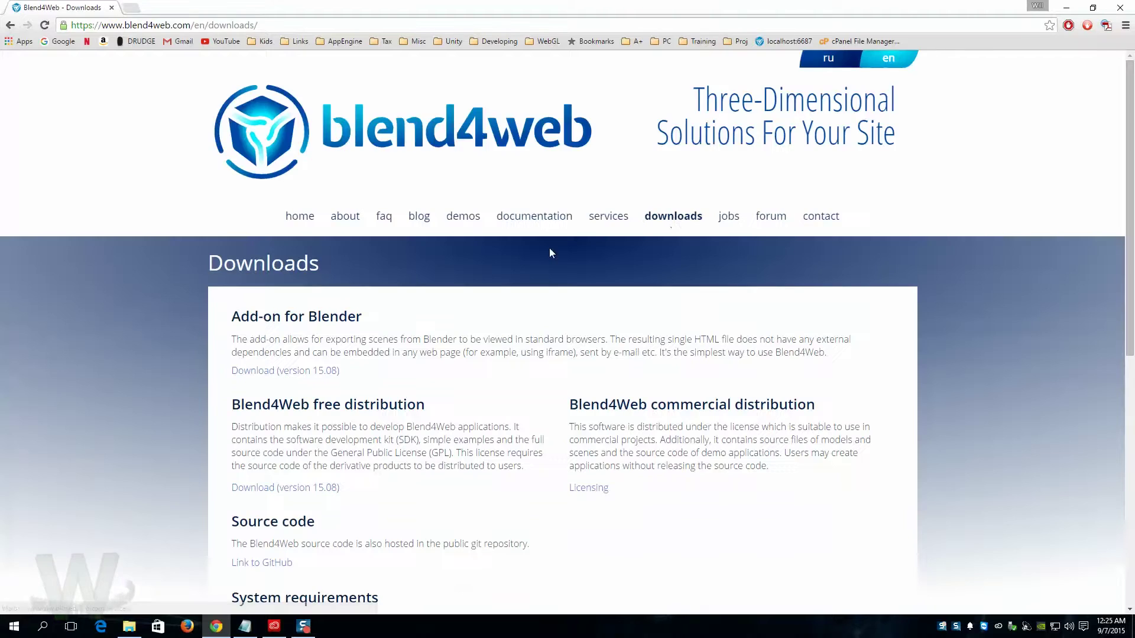
{"action": "scroll", "coordinate": [549, 247], "scroll_direction": "down", "scroll_amount": 2}
{"action": "double_click", "coordinate": [400, 325]}
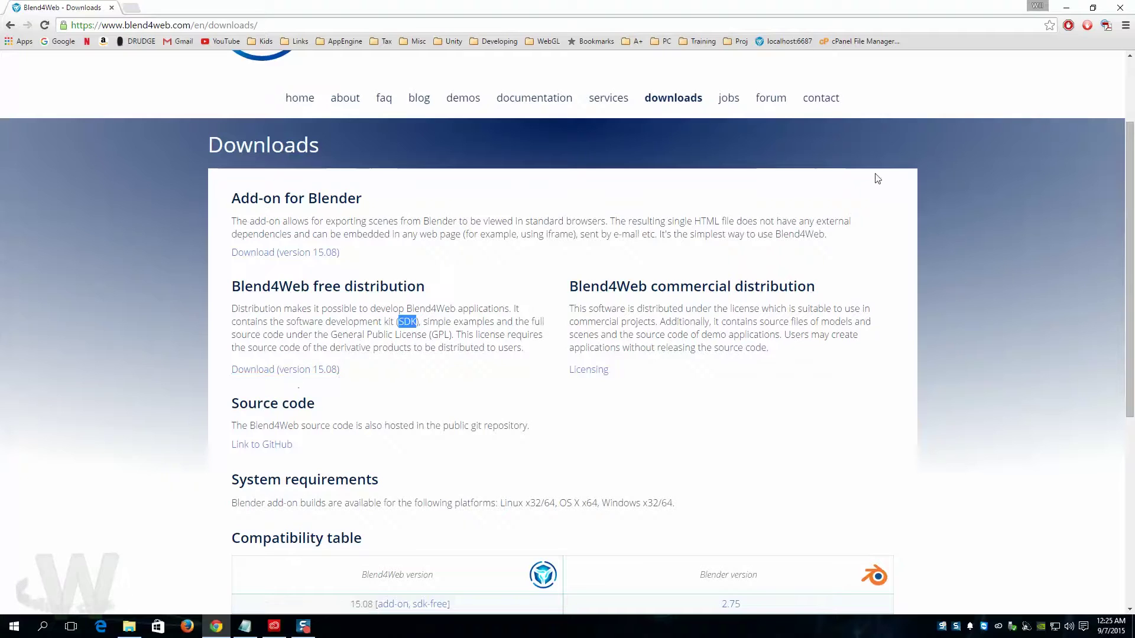
{"action": "left_click", "coordinate": [1066, 8]}
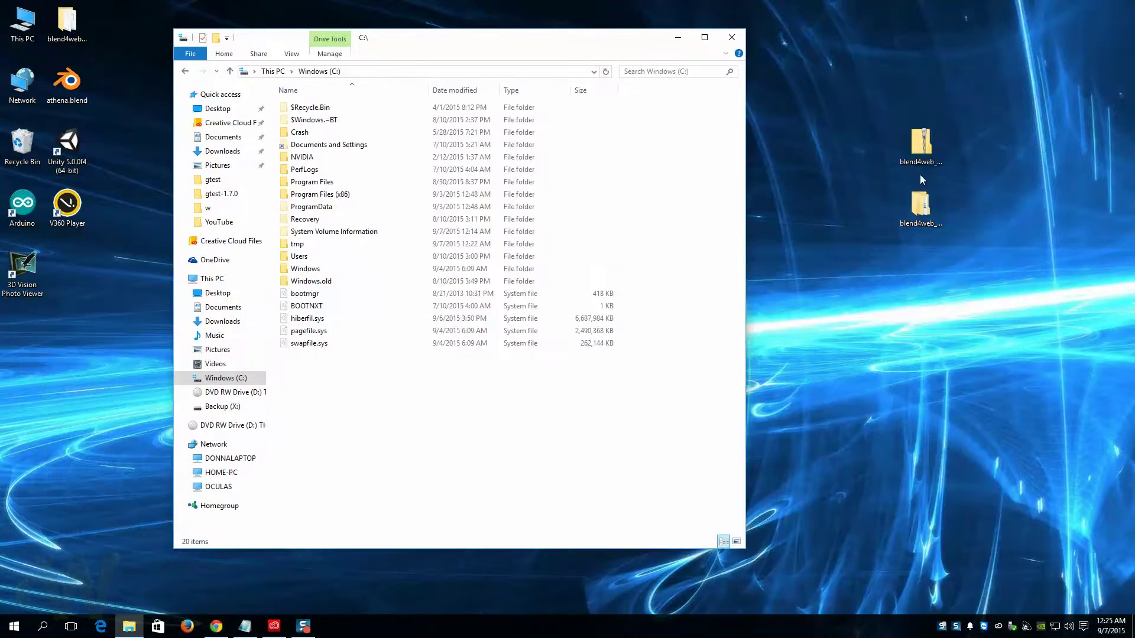
Step: Inspect the extracted blend4web folder, then move it to the root of drive C
{"action": "left_click", "coordinate": [921, 146]}
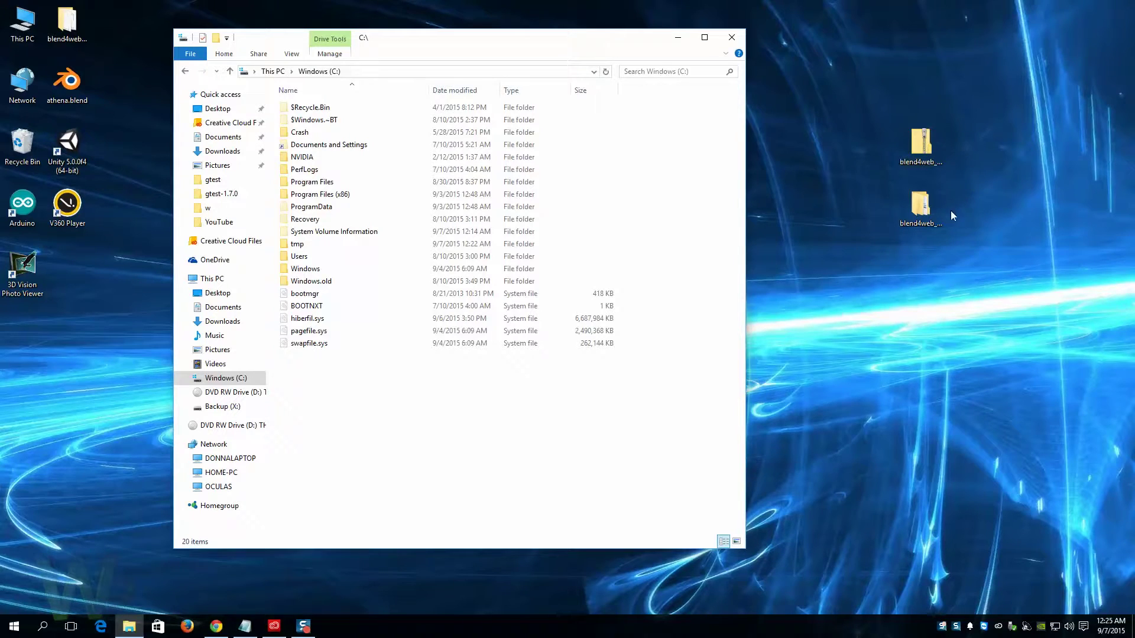
{"action": "left_click", "coordinate": [924, 214]}
{"action": "left_click", "coordinate": [926, 218]}
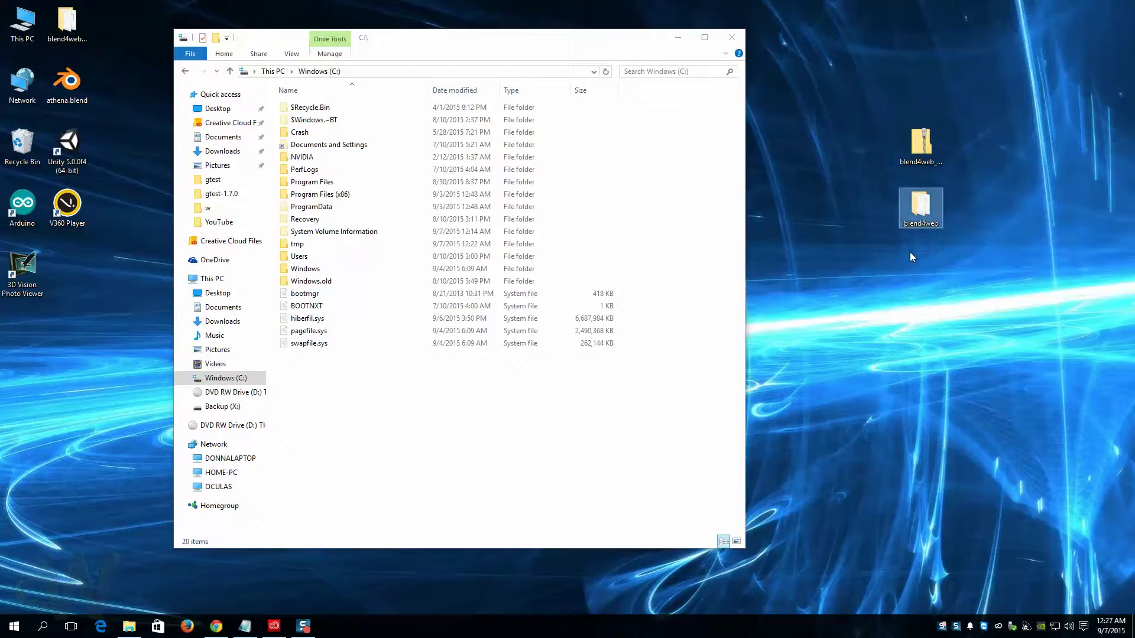
{"action": "double_click", "coordinate": [925, 210]}
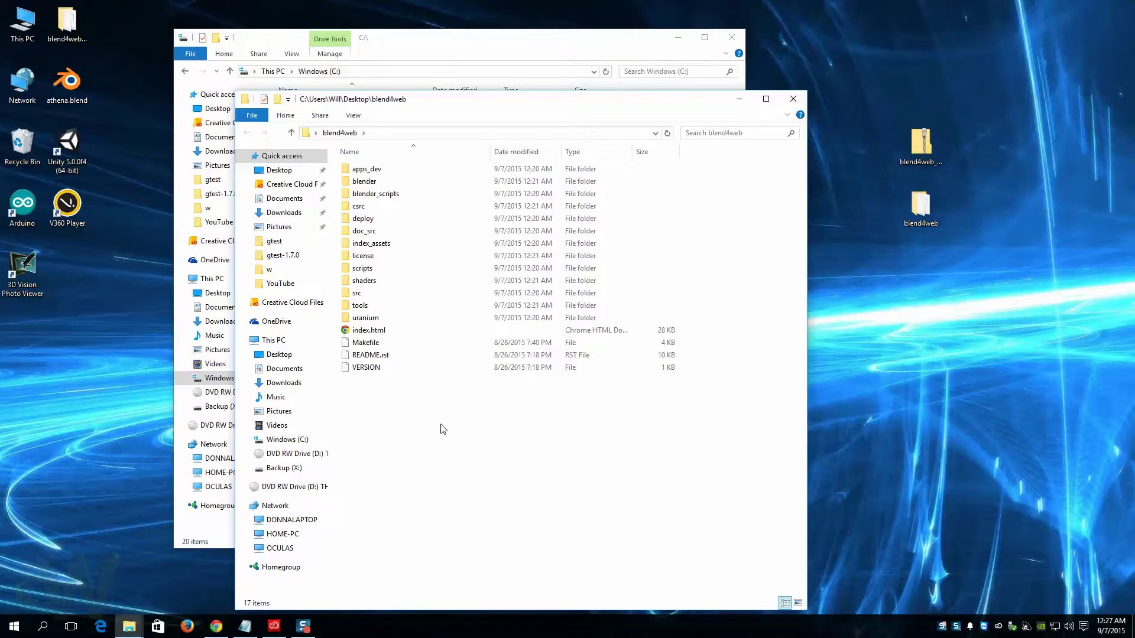
{"action": "left_click", "coordinate": [792, 99]}
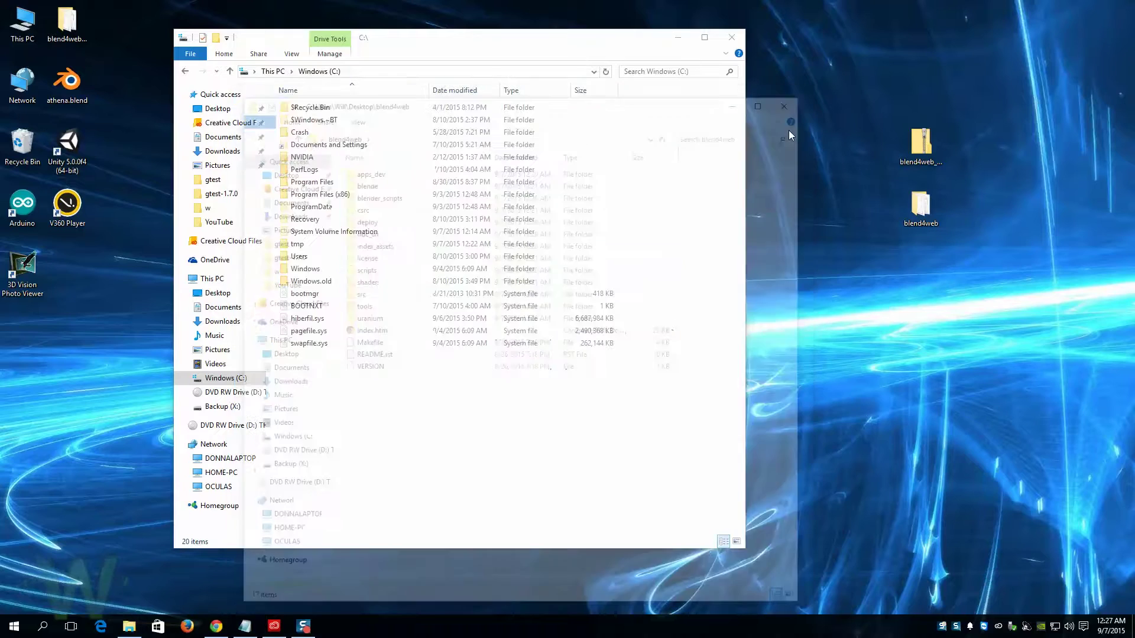
{"action": "mouse_move", "coordinate": [921, 206]}
{"action": "left_mouse_down"}
{"action": "mouse_move", "coordinate": [445, 404]}
{"action": "mouse_move", "coordinate": [317, 398]}
{"action": "left_mouse_up"}
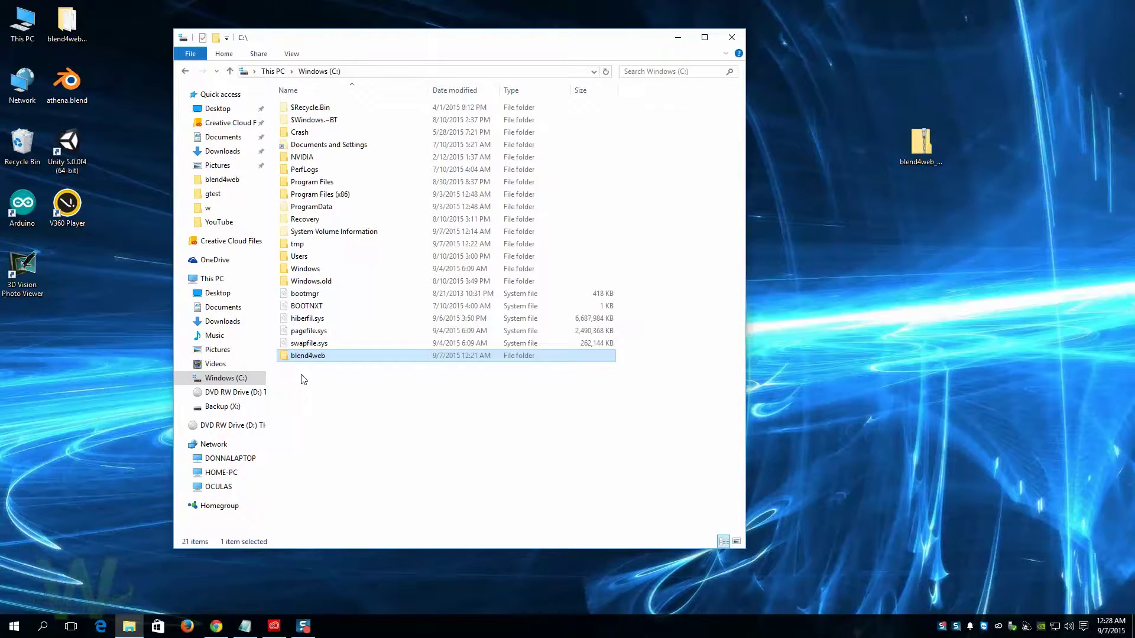
{"action": "left_click", "coordinate": [731, 38]}
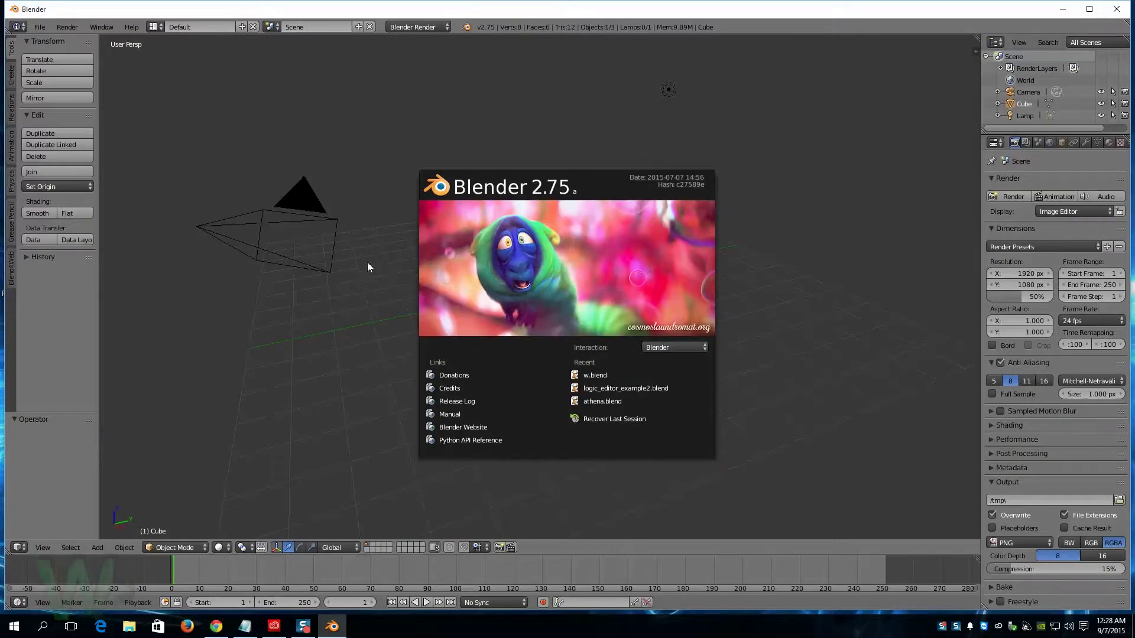
Step: Point Blender's scripts path to C:\blend4web\blender_scripts\, save user settings, and close Blender
{"action": "left_click", "coordinate": [367, 262]}
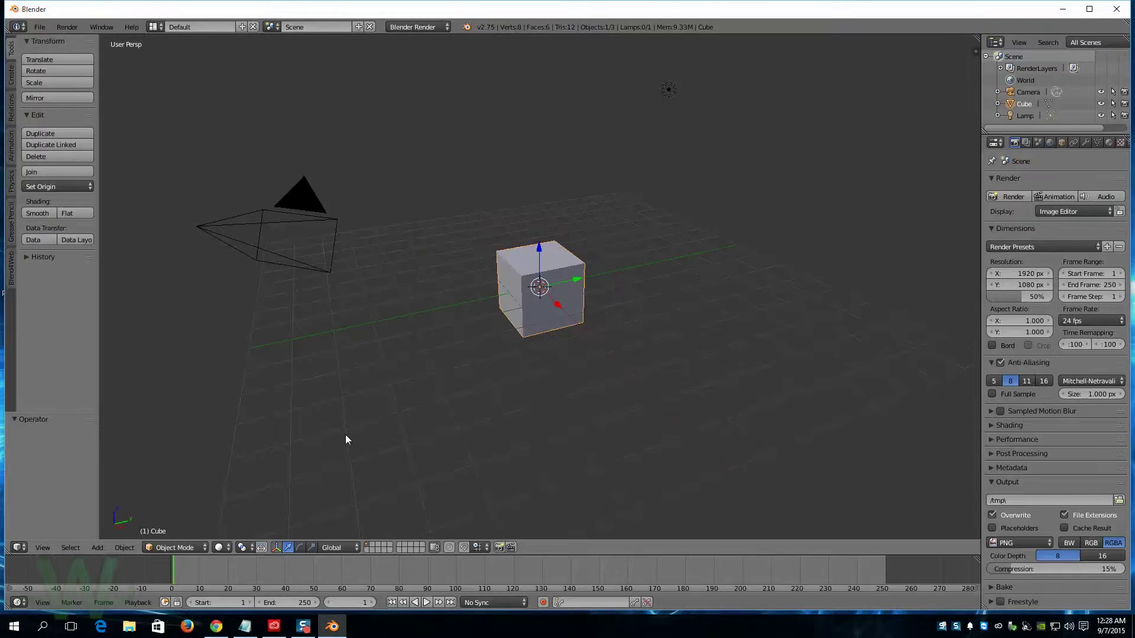
{"action": "left_click", "coordinate": [41, 27]}
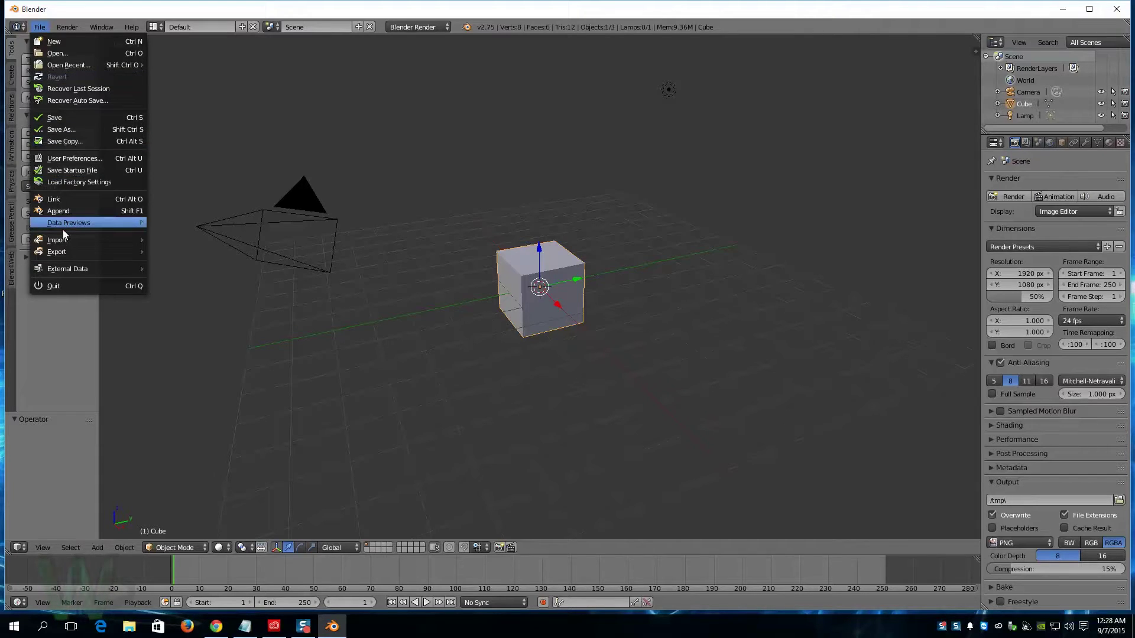
{"action": "left_click", "coordinate": [66, 159]}
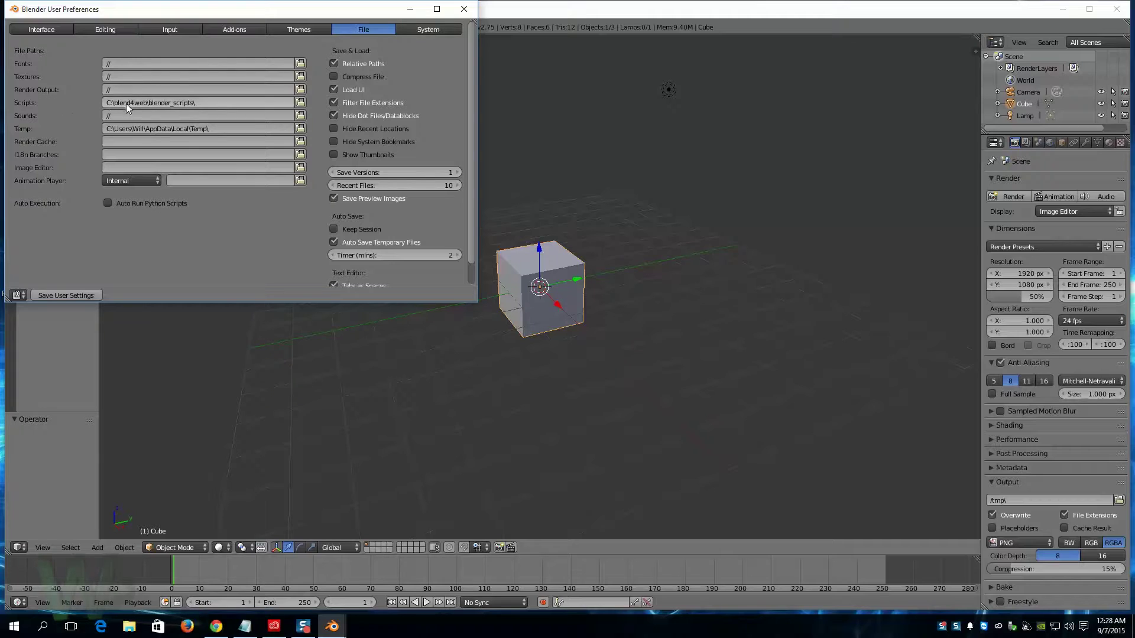
{"action": "left_click", "coordinate": [299, 102]}
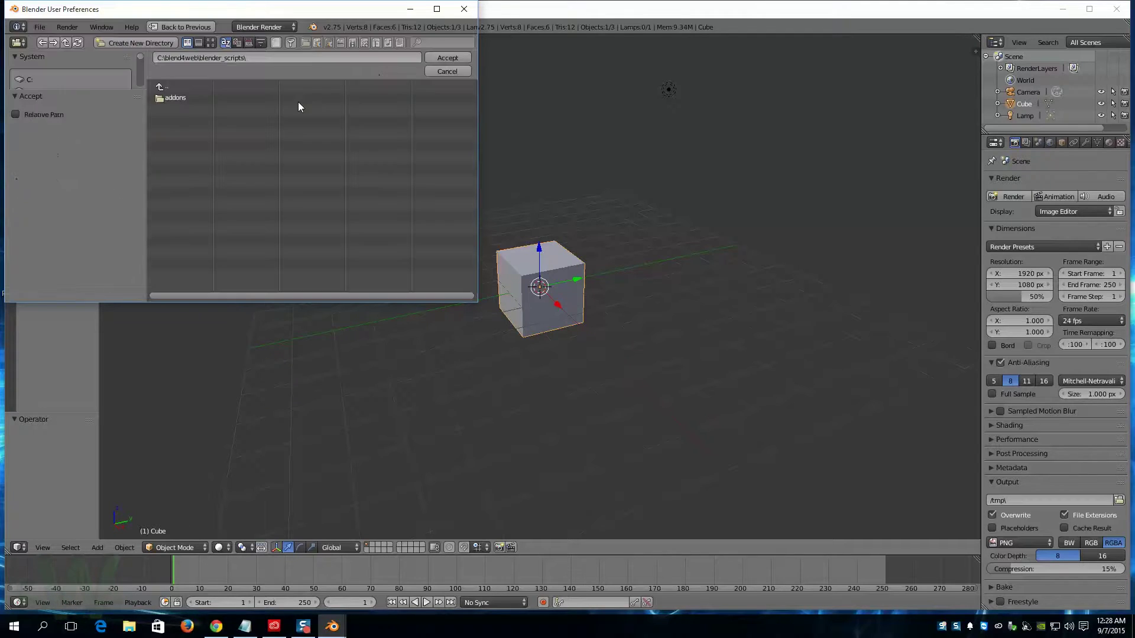
{"action": "left_click", "coordinate": [27, 81]}
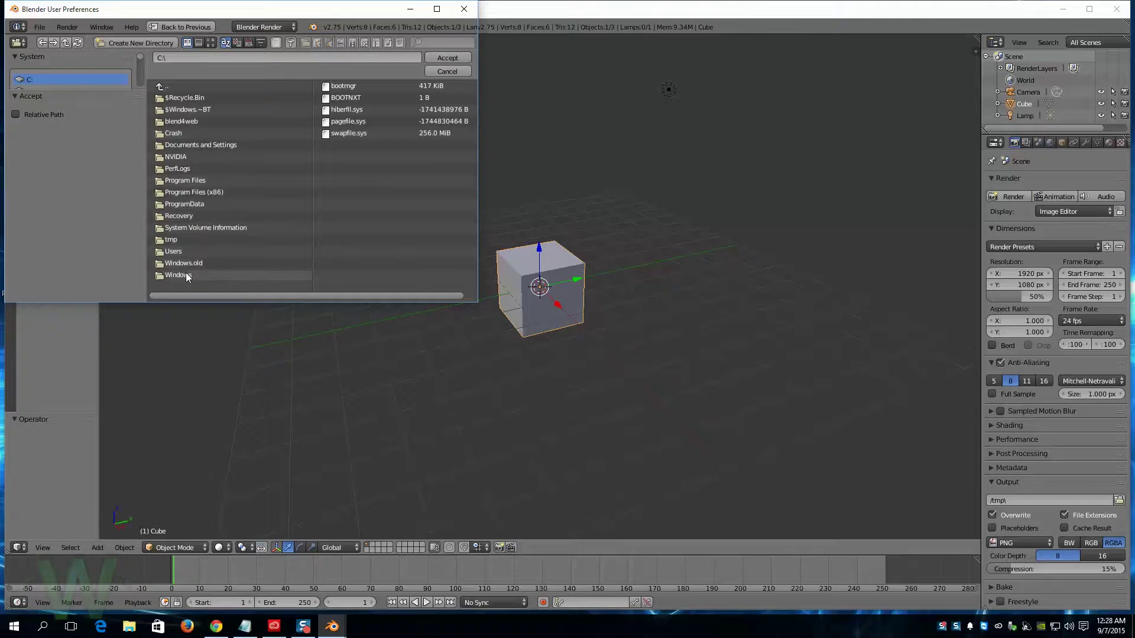
{"action": "left_click", "coordinate": [182, 121]}
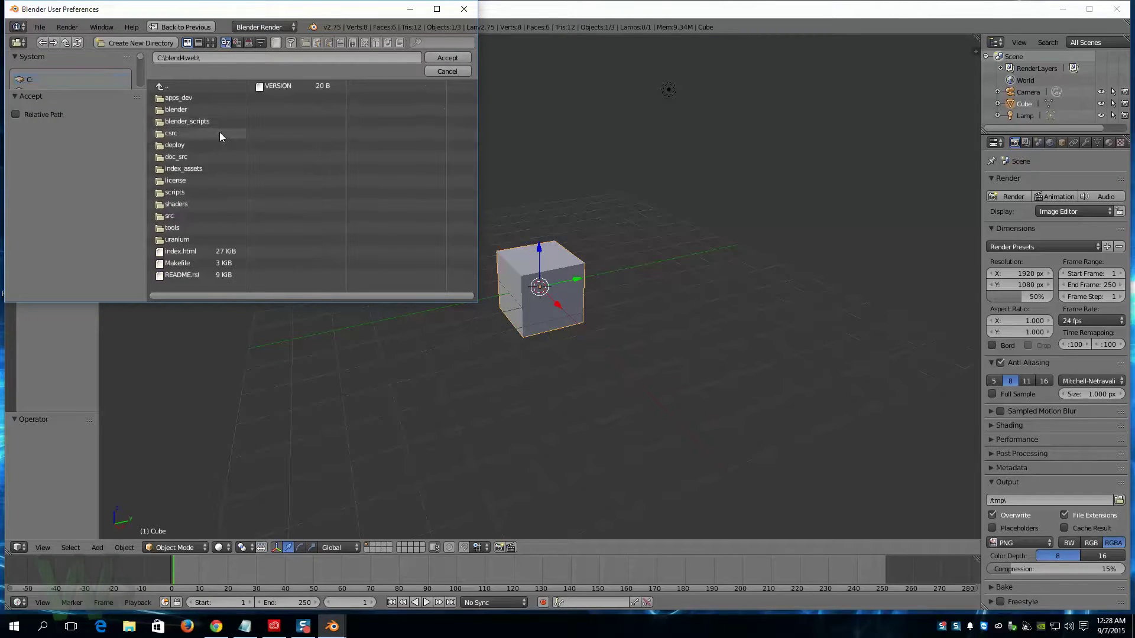
{"action": "left_click", "coordinate": [200, 125]}
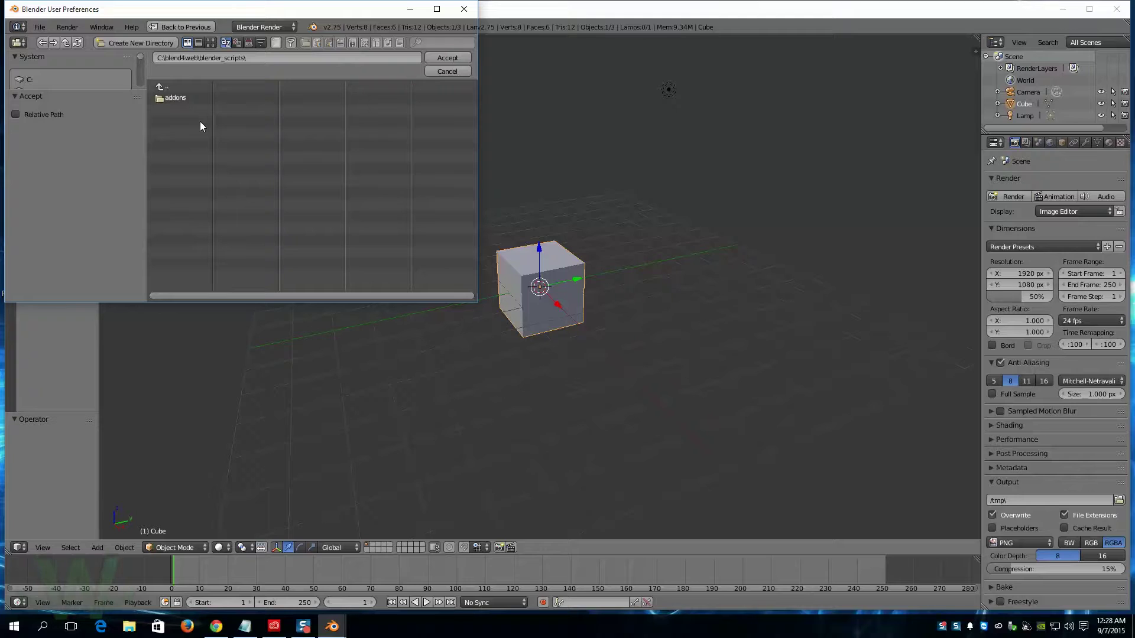
{"action": "left_click", "coordinate": [450, 56]}
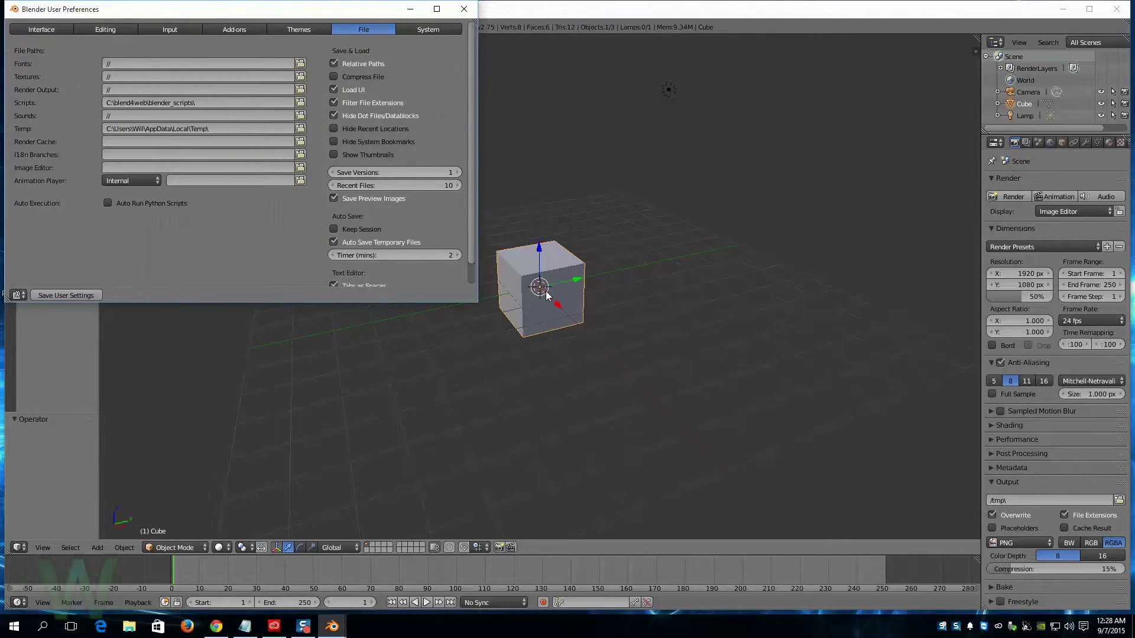
{"action": "left_click", "coordinate": [75, 294]}
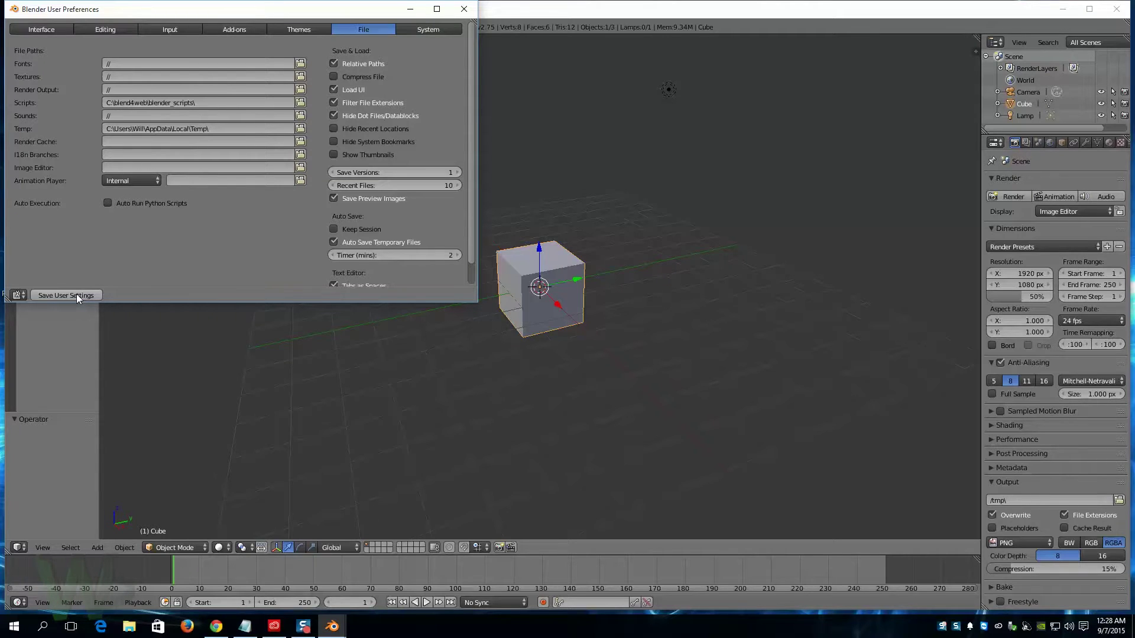
{"action": "left_click", "coordinate": [463, 9]}
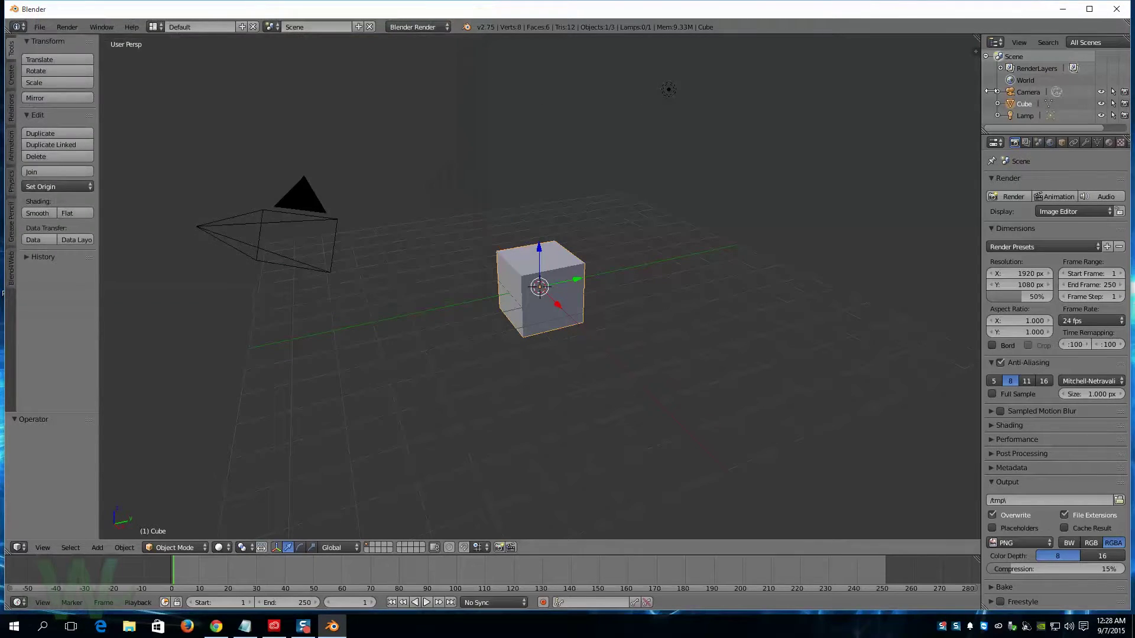
{"action": "left_click", "coordinate": [1116, 9]}
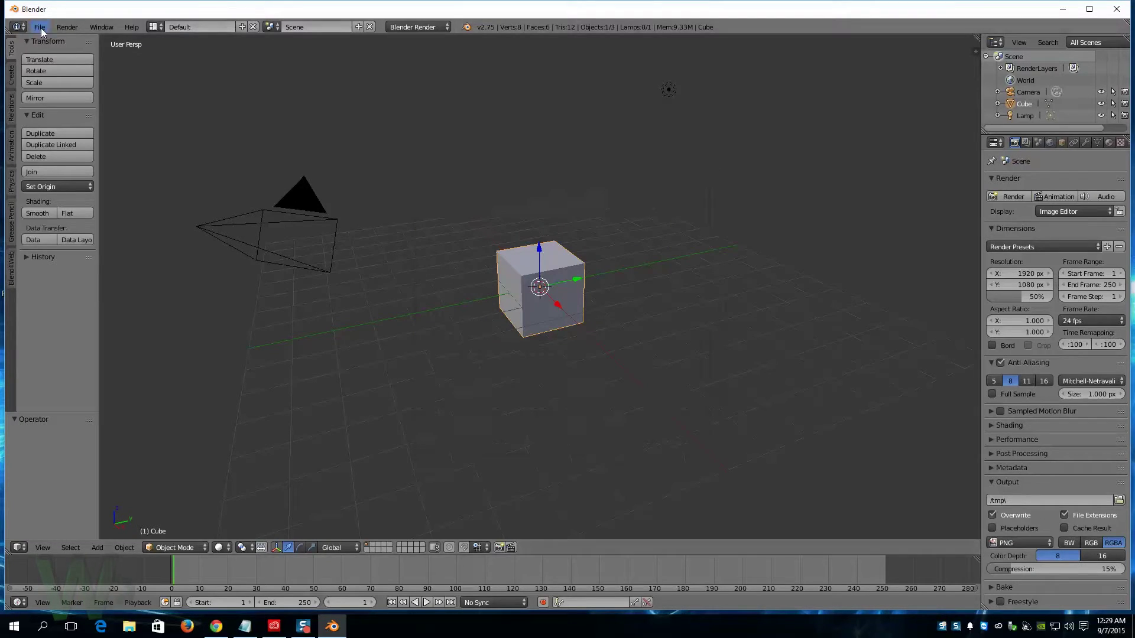
Step: Filter add-ons to Import-Export, toggle Blend4Web off and back on, then close preferences
{"action": "left_click", "coordinate": [40, 27]}
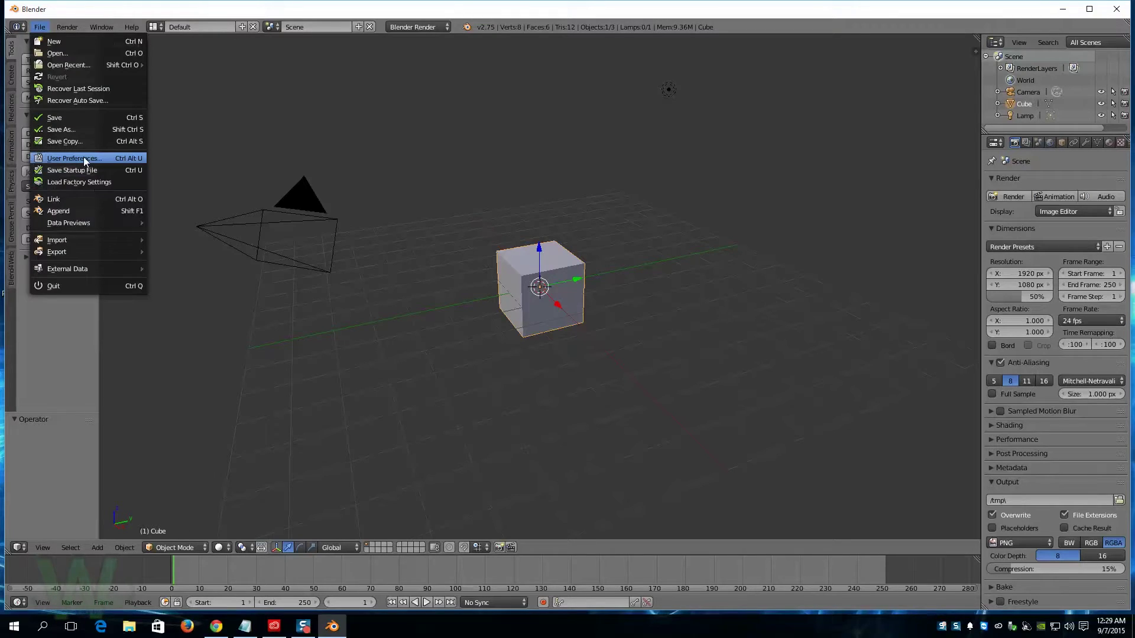
{"action": "left_click", "coordinate": [83, 157]}
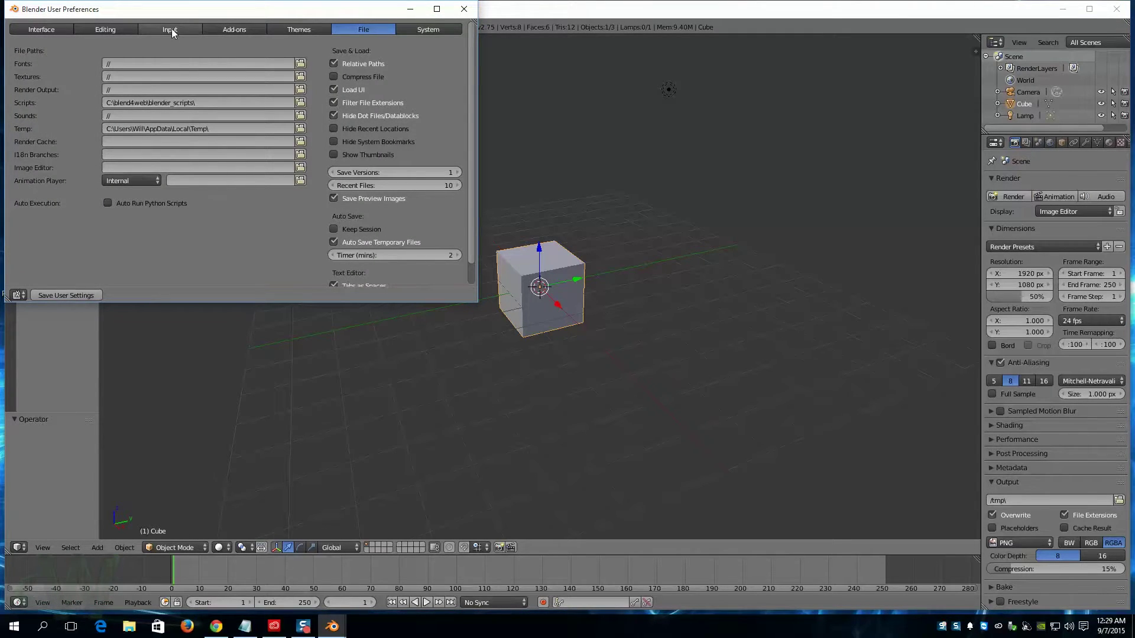
{"action": "left_click", "coordinate": [235, 30]}
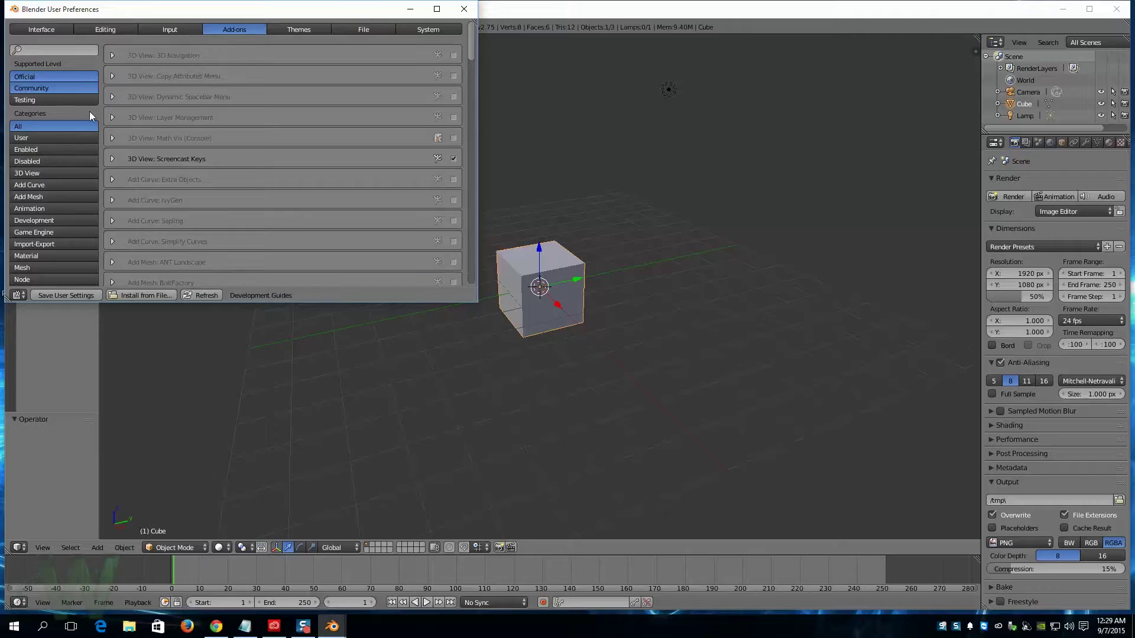
{"action": "scroll", "coordinate": [59, 209], "scroll_direction": "down", "scroll_amount": 4}
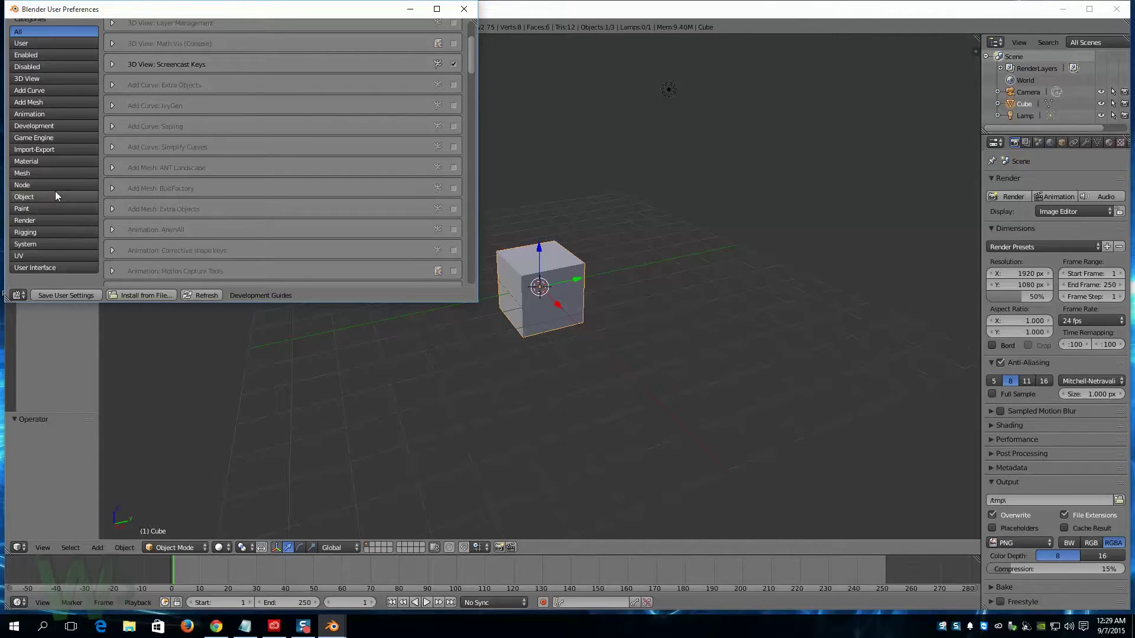
{"action": "left_click", "coordinate": [38, 149]}
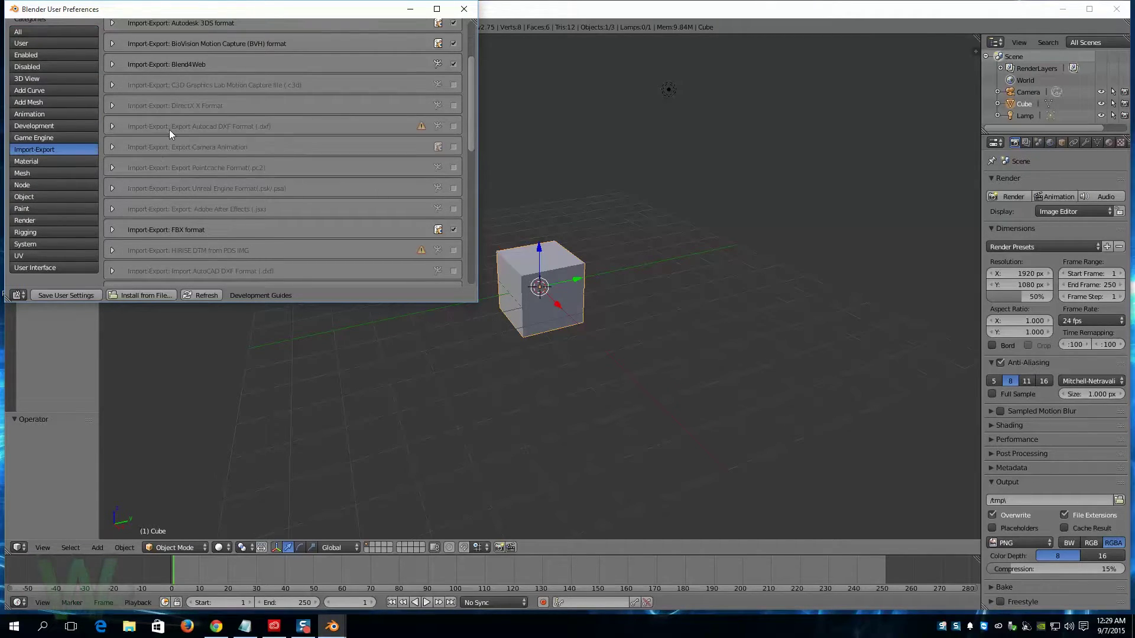
{"action": "left_click", "coordinate": [452, 65]}
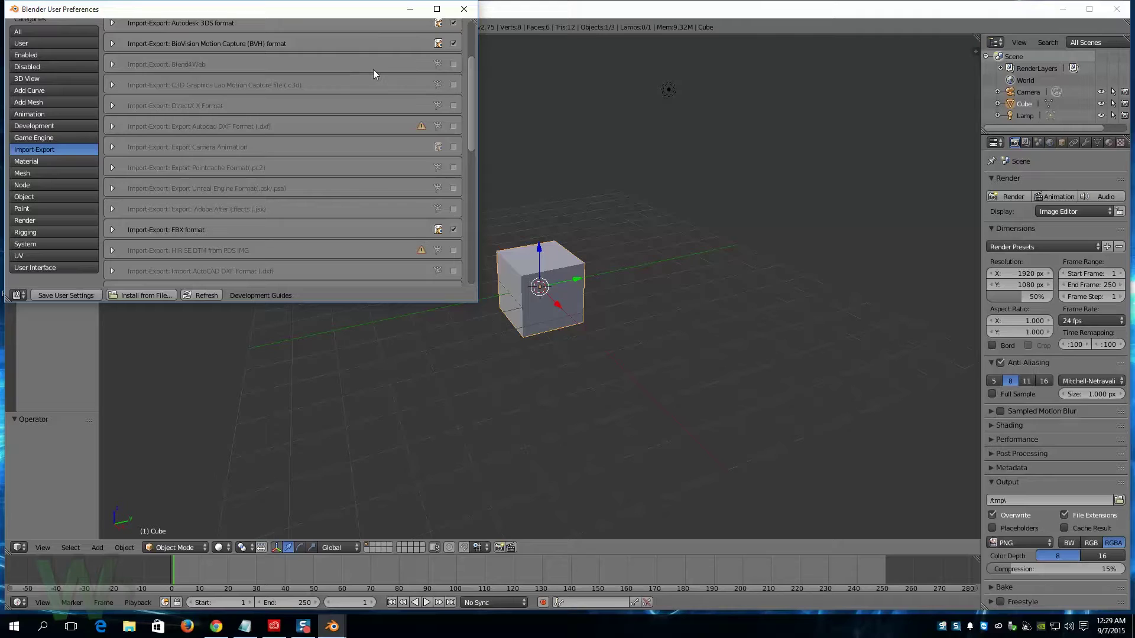
{"action": "left_click", "coordinate": [454, 64]}
{"action": "scroll", "coordinate": [758, 235], "scroll_direction": "up", "scroll_amount": 3}
{"action": "left_click_drag", "start_coordinate": [266, 10], "coordinate": [271, 29]}
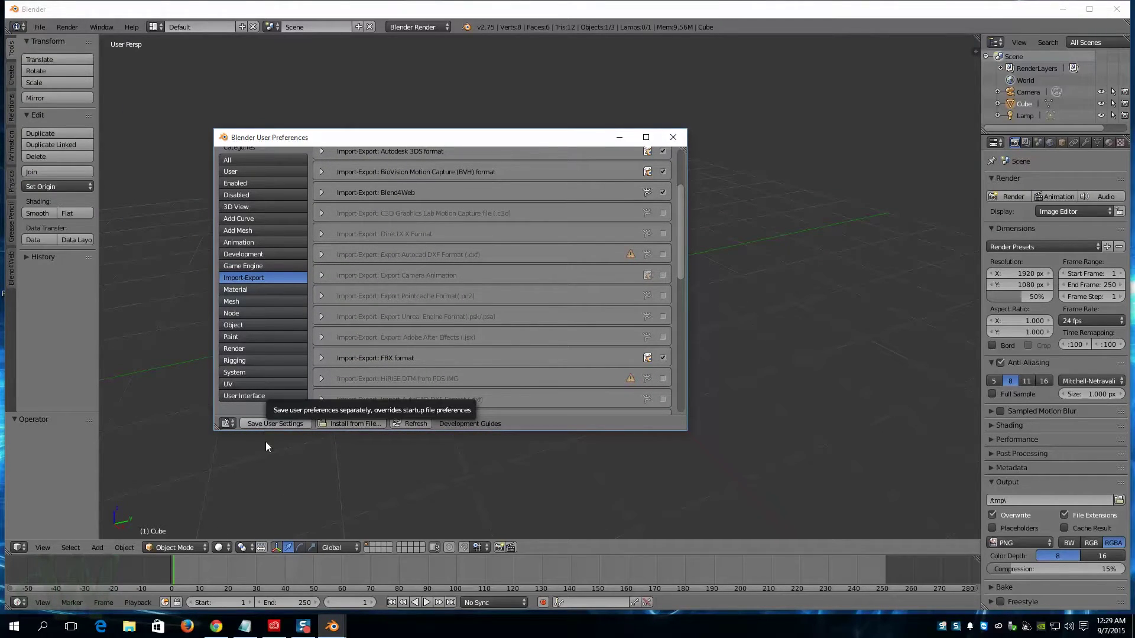
{"action": "left_click", "coordinate": [277, 422]}
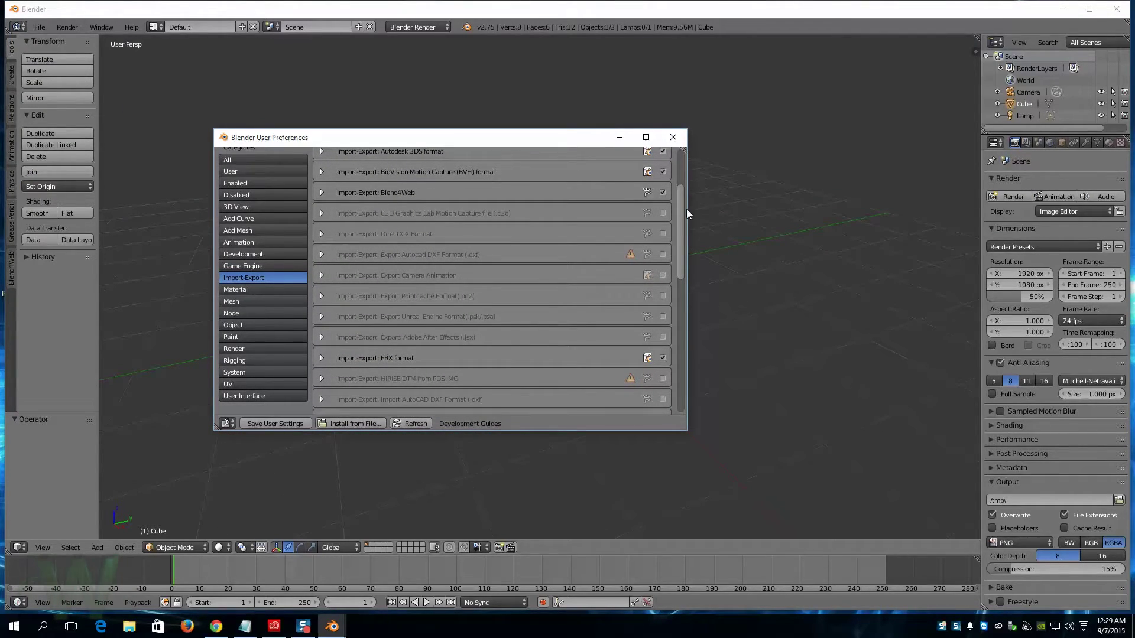
{"action": "left_click", "coordinate": [672, 137]}
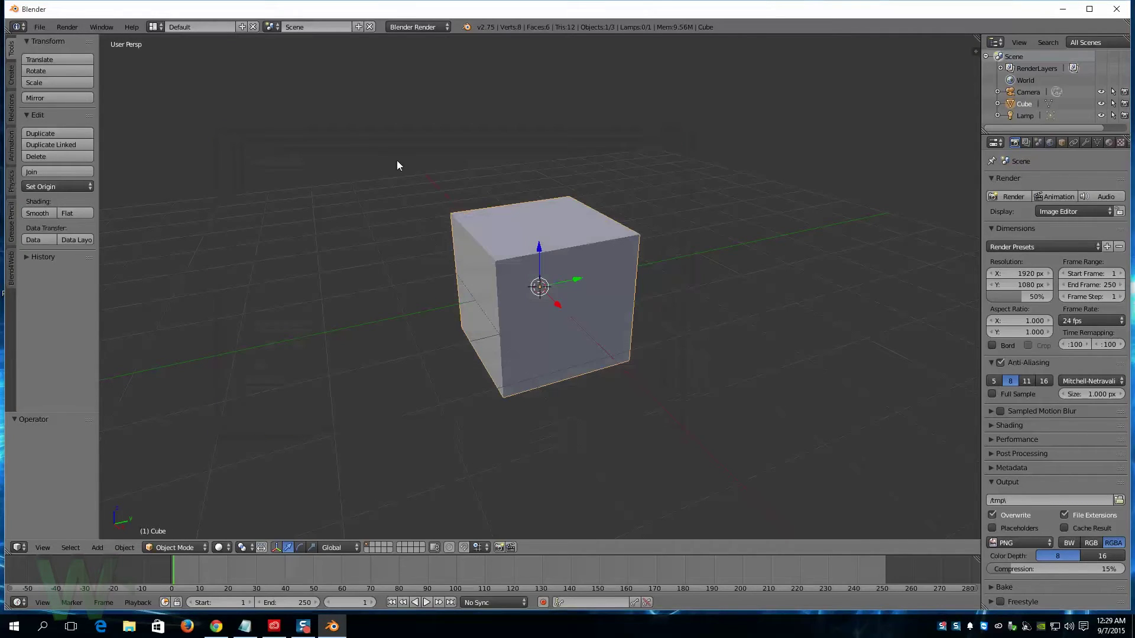
Step: Set the render engine to Blend4Web and export the scene as HTML to the Desktop
{"action": "left_click", "coordinate": [442, 29]}
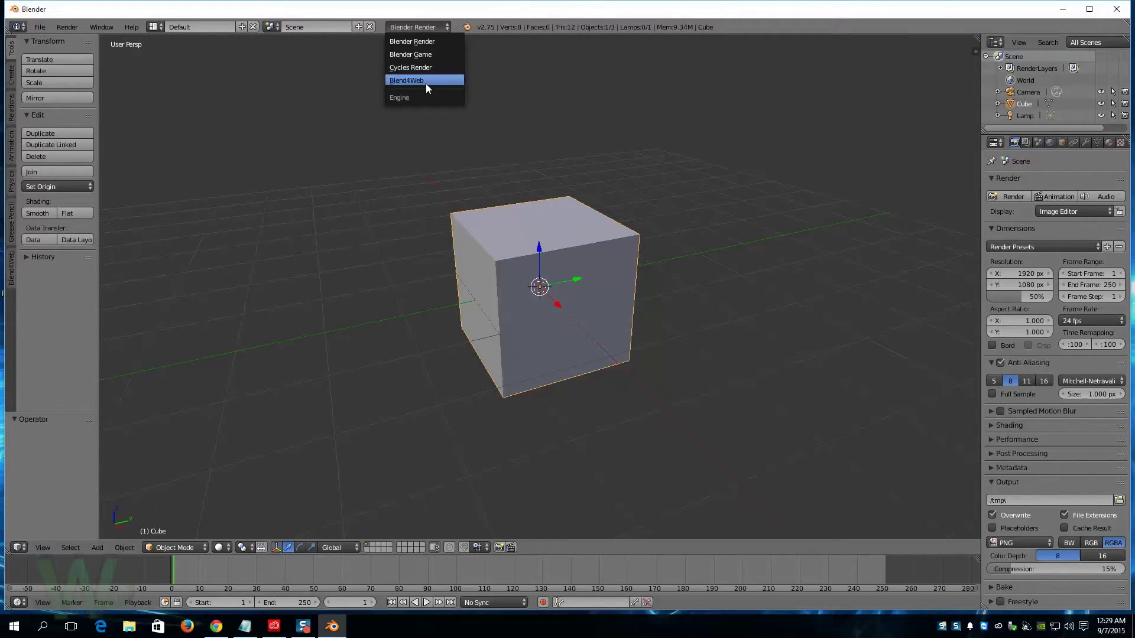
{"action": "left_click", "coordinate": [406, 81]}
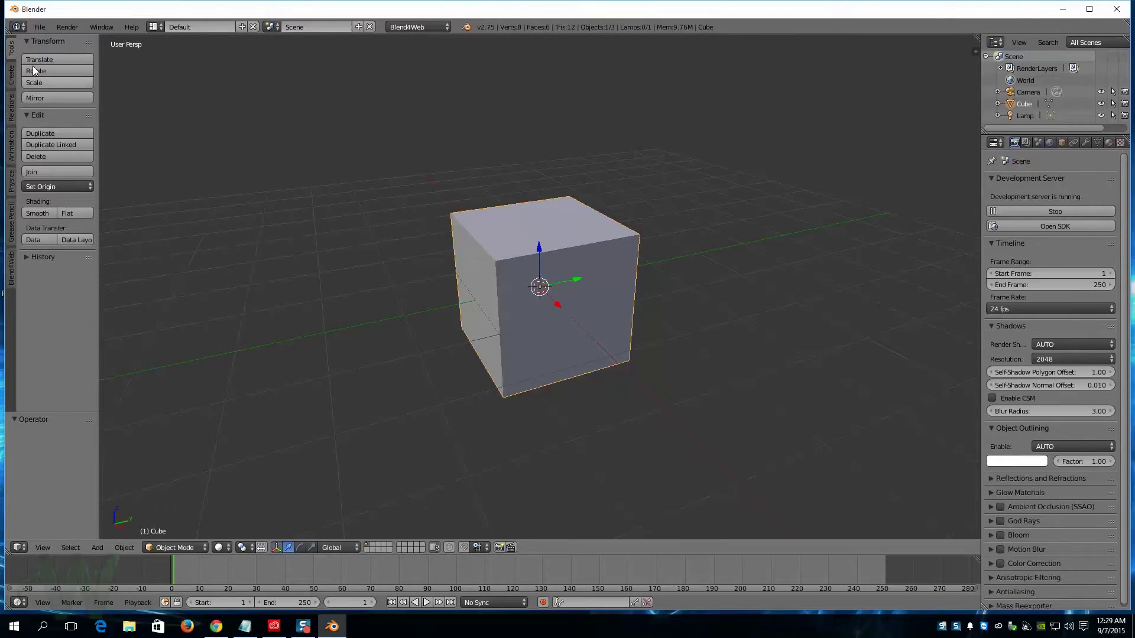
{"action": "left_click", "coordinate": [39, 27]}
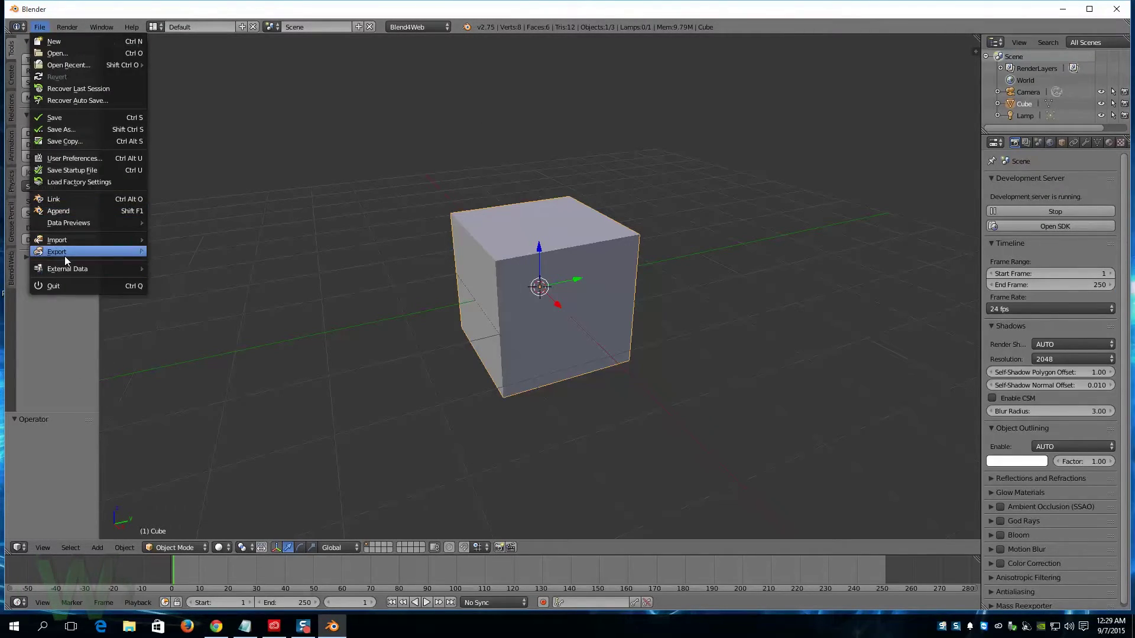
{"action": "mouse_move", "coordinate": [58, 252]}
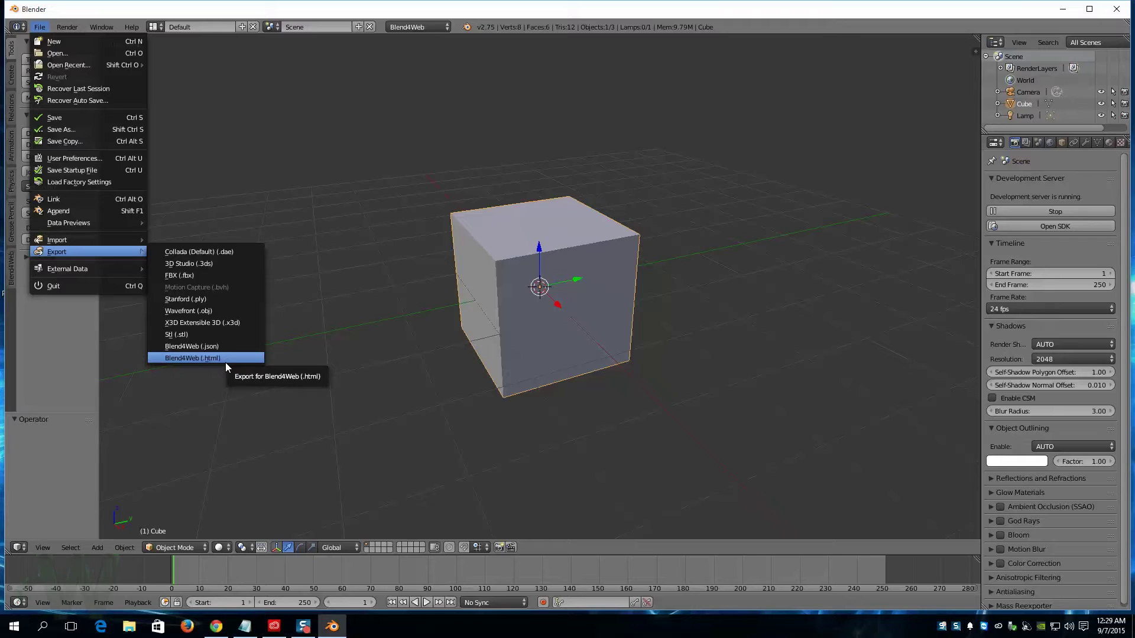
{"action": "left_click", "coordinate": [189, 358]}
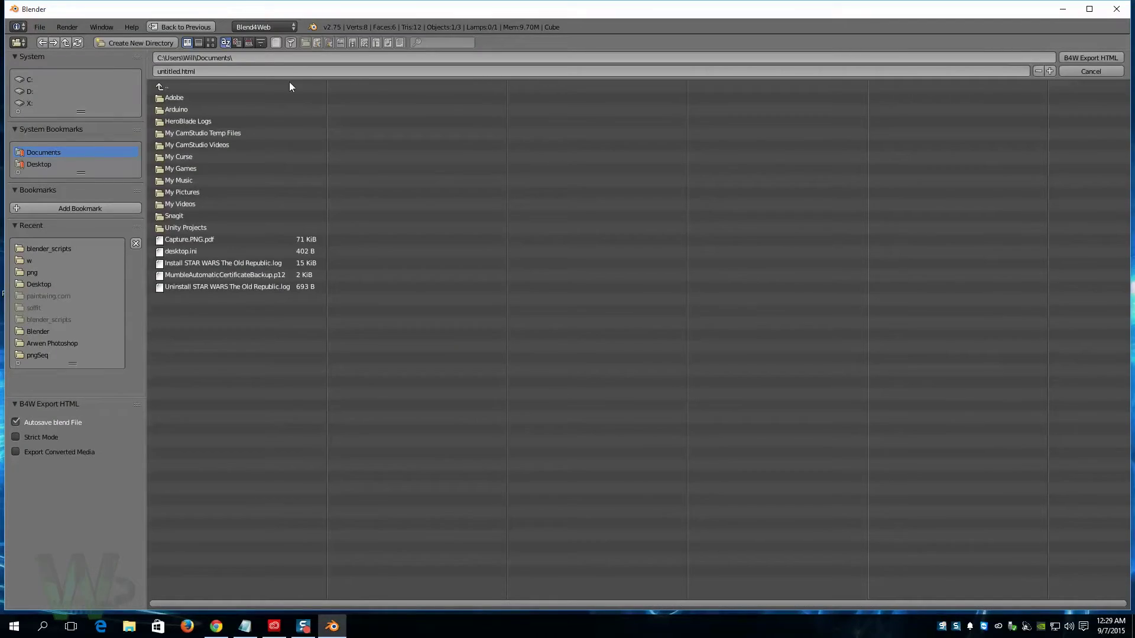
{"action": "left_click", "coordinate": [33, 166]}
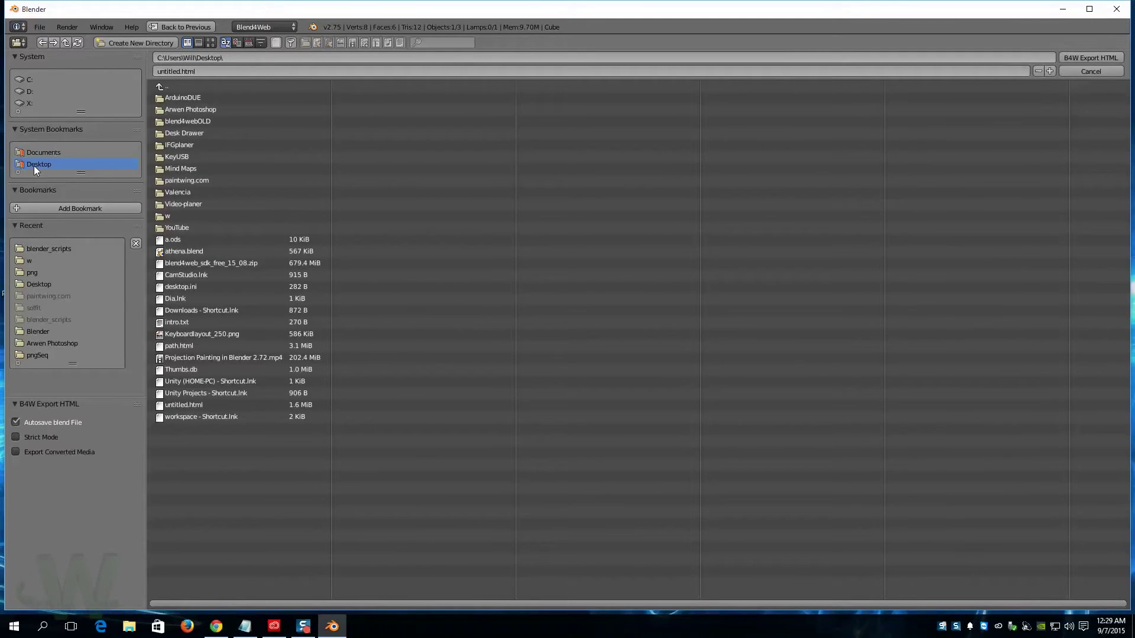
{"action": "left_click", "coordinate": [1087, 57]}
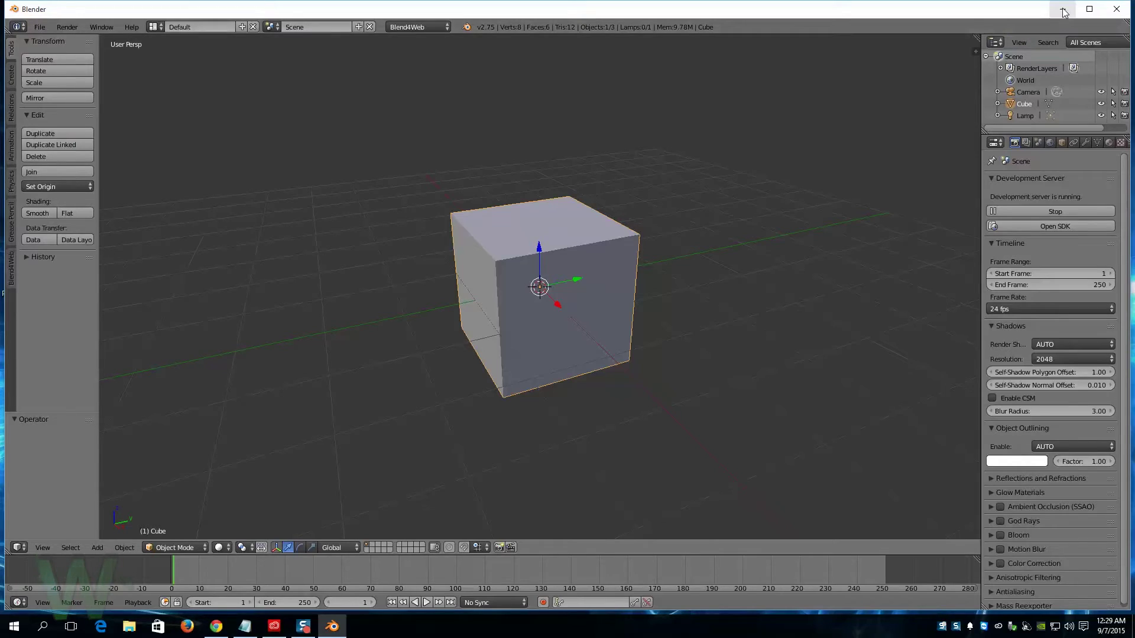
{"action": "left_click", "coordinate": [1063, 10]}
Step: Open the exported untitled.html and orbit the cube in Blend4Web Player
{"action": "left_click_drag", "start_coordinate": [516, 301], "coordinate": [516, 288]}
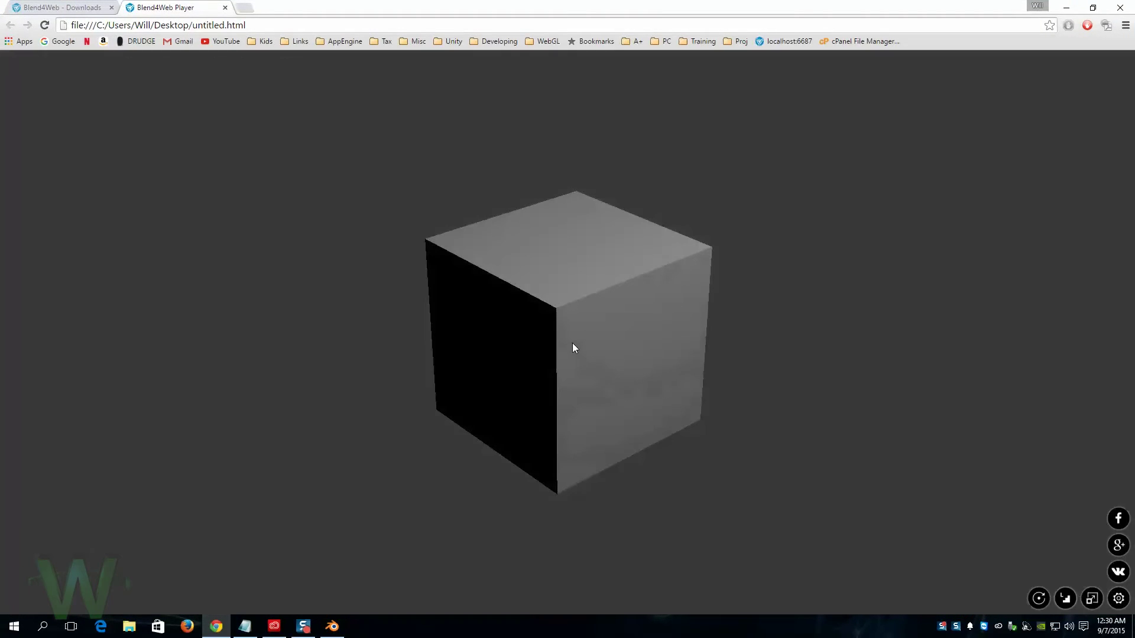
{"action": "mouse_move", "coordinate": [572, 343]}
{"action": "left_mouse_down"}
{"action": "mouse_move", "coordinate": [737, 361]}
{"action": "mouse_move", "coordinate": [610, 410]}
{"action": "left_mouse_up"}
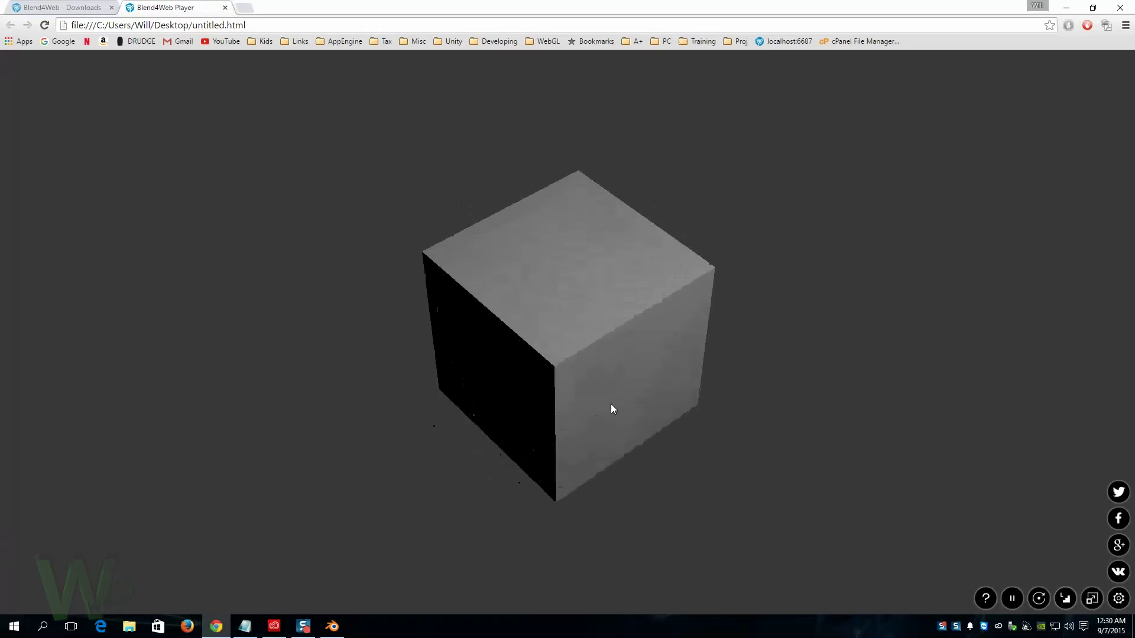
{"action": "mouse_move", "coordinate": [596, 405]}
{"action": "left_mouse_down"}
{"action": "mouse_move", "coordinate": [735, 330]}
{"action": "mouse_move", "coordinate": [695, 342]}
{"action": "mouse_move", "coordinate": [509, 334]}
{"action": "left_mouse_up"}
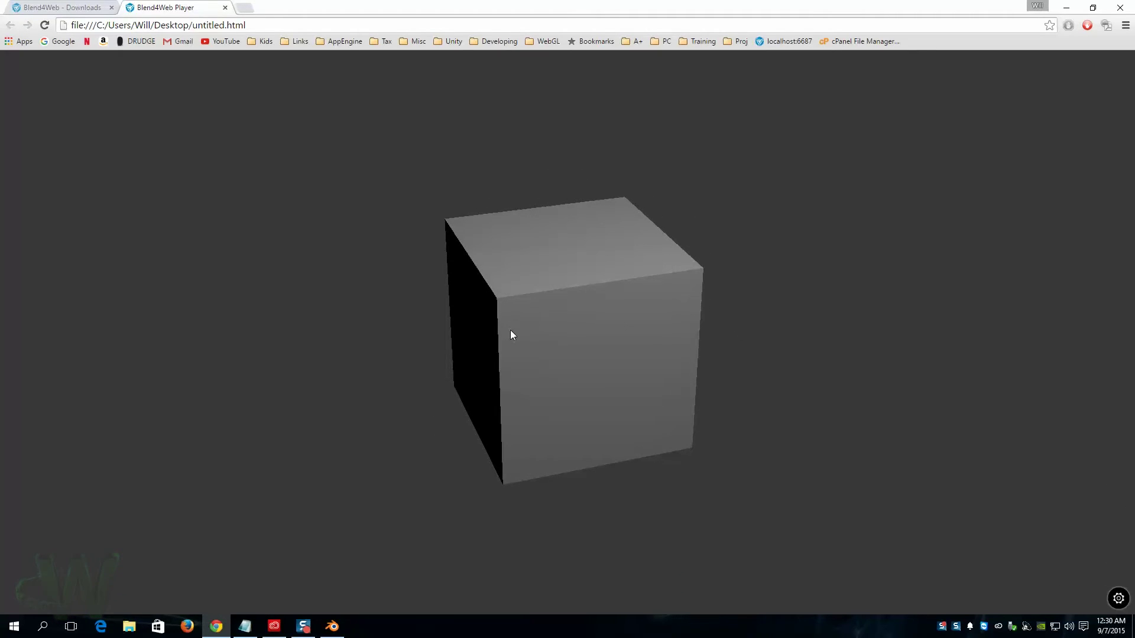